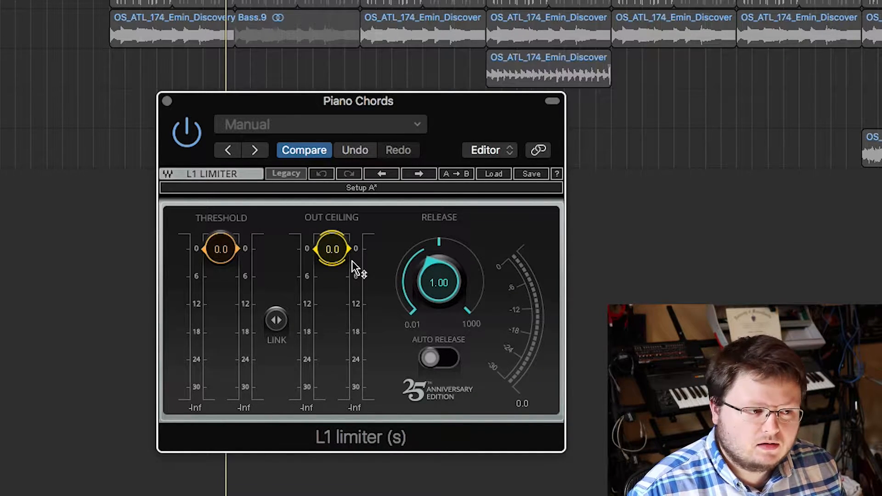
# Set the L1 limiter's release to 0.94 and sweep its threshold down to about -10.1 and back up to about -0.7
pyautogui.moveTo(453, 307); pyautogui.dragTo(452, 331)
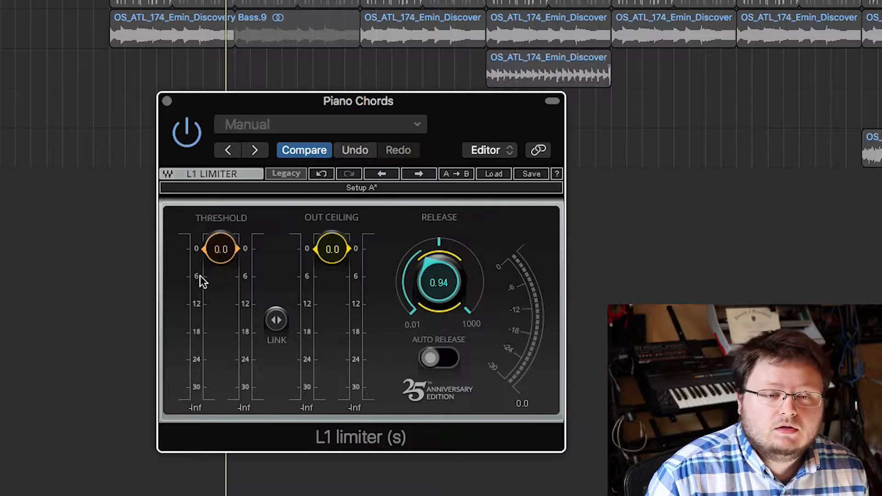
pyautogui.moveTo(220, 256); pyautogui.dragTo(221, 296)
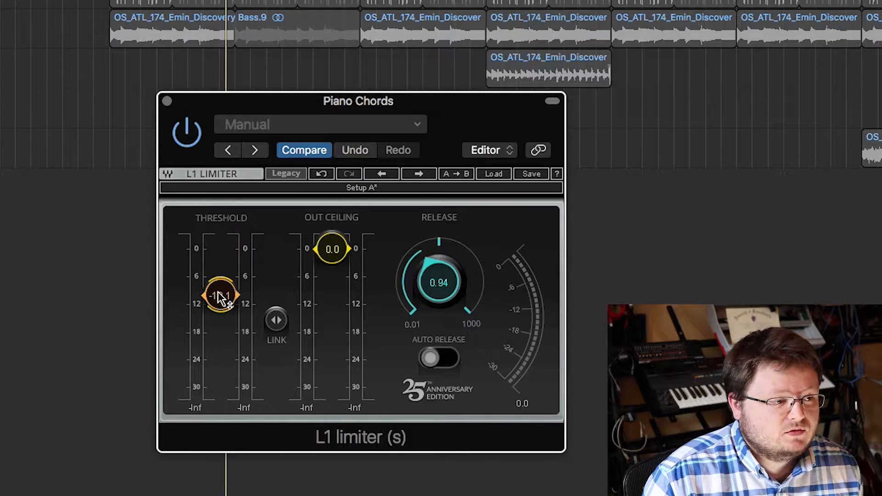
pyautogui.moveTo(221, 296); pyautogui.dragTo(220, 252)
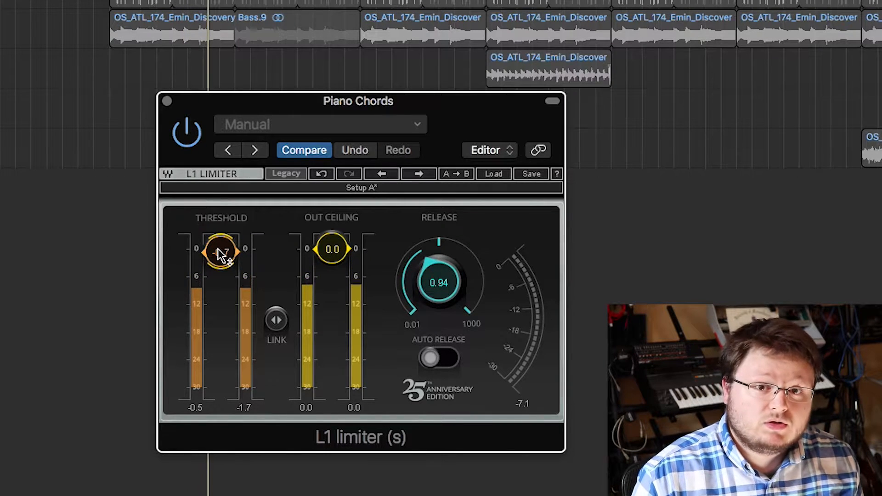
# Lower the L1 limiter's threshold in stages to -4.7, -6.4 and -9.3 while the Piano Chords track plays
pyautogui.moveTo(219, 254); pyautogui.dragTo(219, 270)
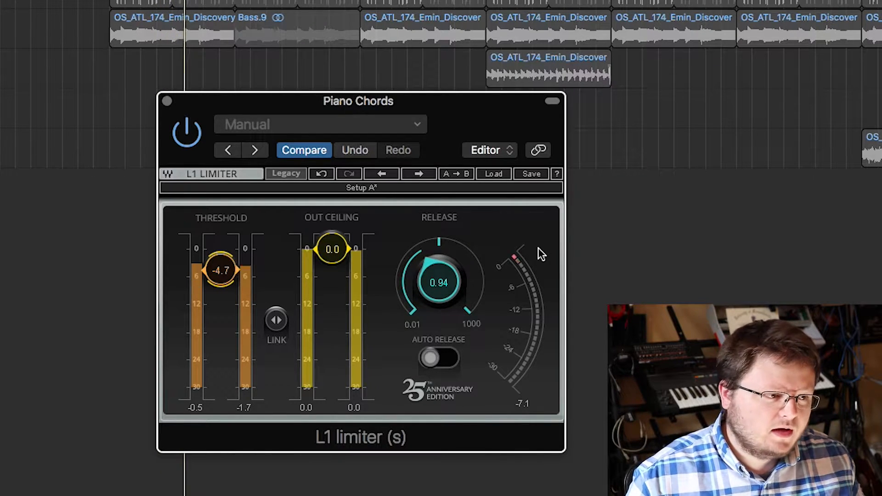
pyautogui.moveTo(221, 271); pyautogui.dragTo(221, 279)
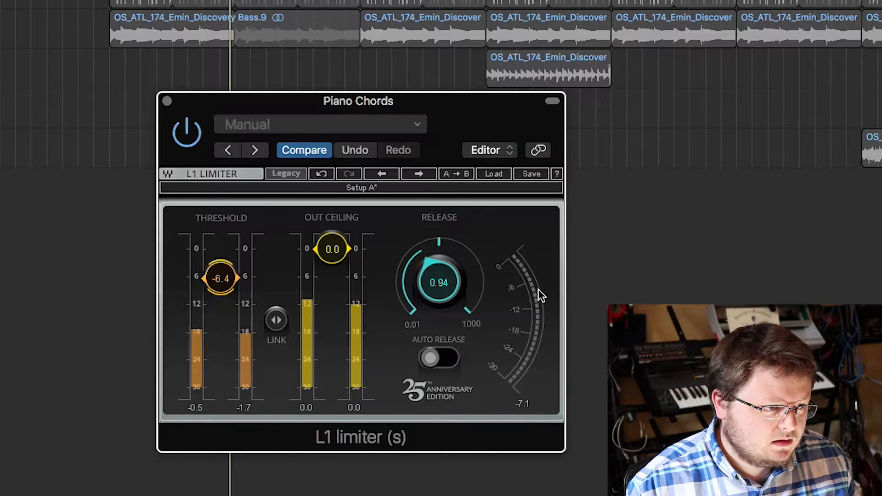
pyautogui.moveTo(221, 279); pyautogui.dragTo(221, 291)
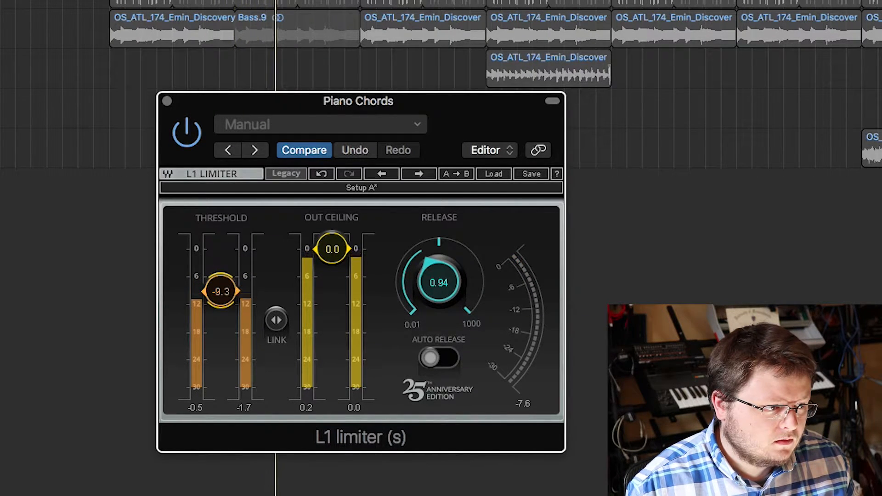
# Raise the L1 limiter's threshold to -3.4 and on to 0.0, and bring it down to -5.1
pyautogui.moveTo(236, 291); pyautogui.dragTo(222, 264)
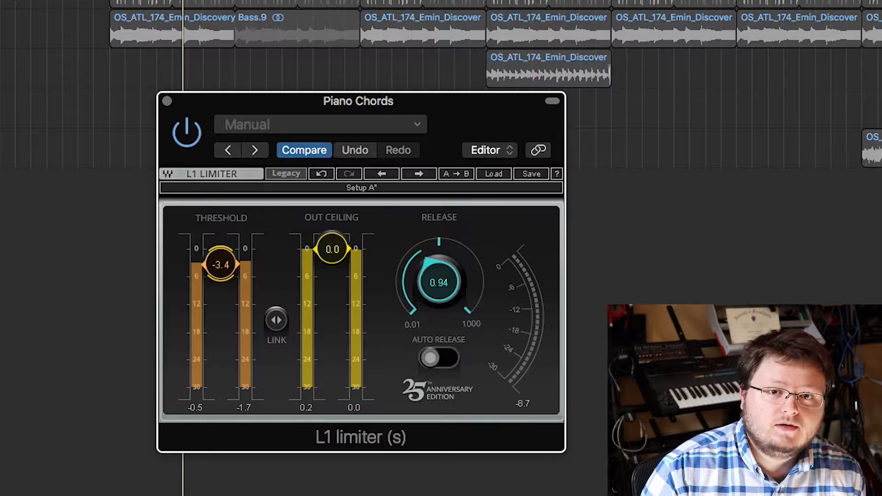
pyautogui.moveTo(220, 264); pyautogui.dragTo(220, 249)
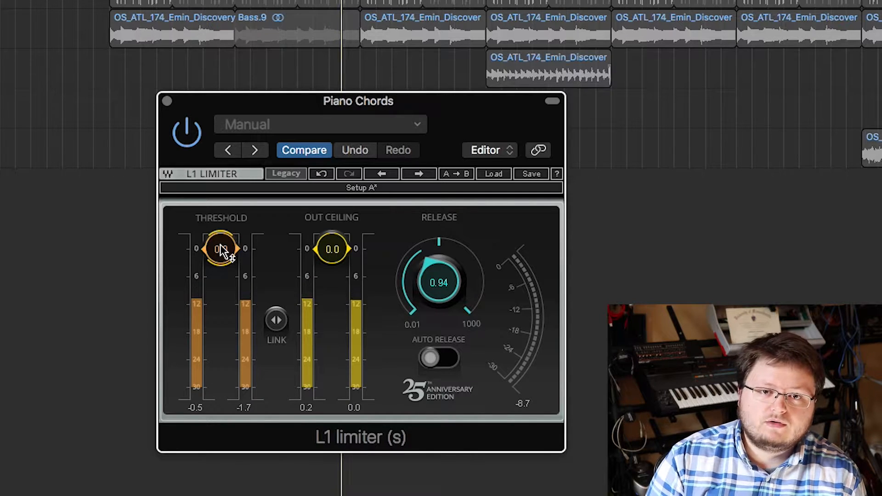
pyautogui.moveTo(221, 249); pyautogui.dragTo(221, 273)
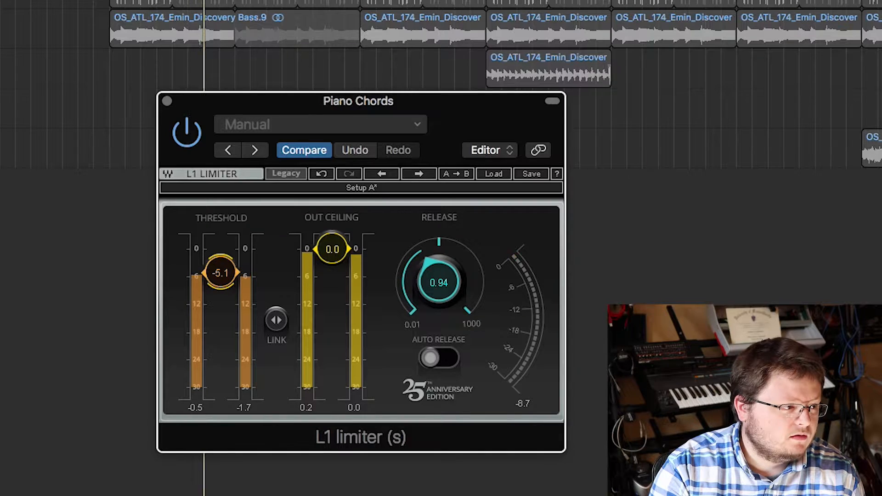
# Arrange the L1 limiter and Compressor windows side by side and switch the compressor's display to Graph
pyautogui.moveTo(0, 0); pyautogui.dragTo(326, 121)
pyautogui.moveTo(225, 105); pyautogui.dragTo(0, 107)
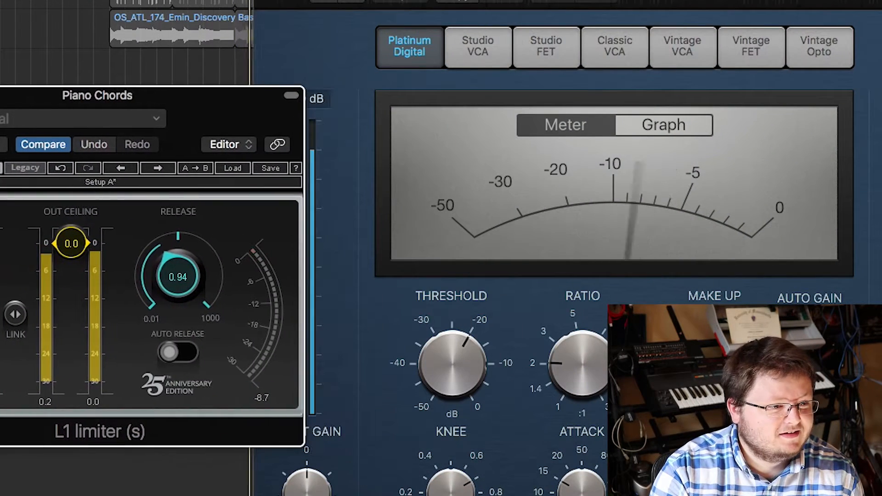
pyautogui.click(664, 126)
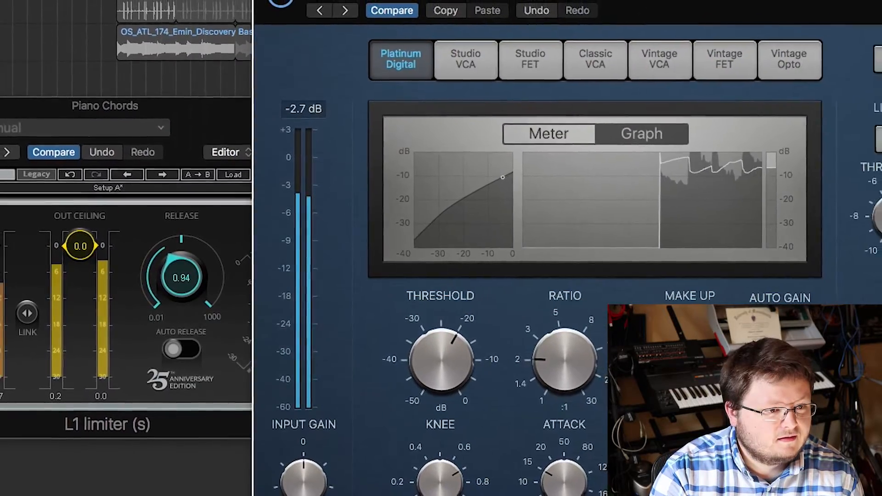
pyautogui.moveTo(662, 2); pyautogui.dragTo(806, 0)
# Set the limiter threshold to -15.7 and adjust the compressor to a 2.1:1 ratio, reduced input gain and a threshold near 0 dB
pyautogui.moveTo(559, 368); pyautogui.dragTo(560, 324)
pyautogui.moveTo(3, 270); pyautogui.dragTo(34, 310)
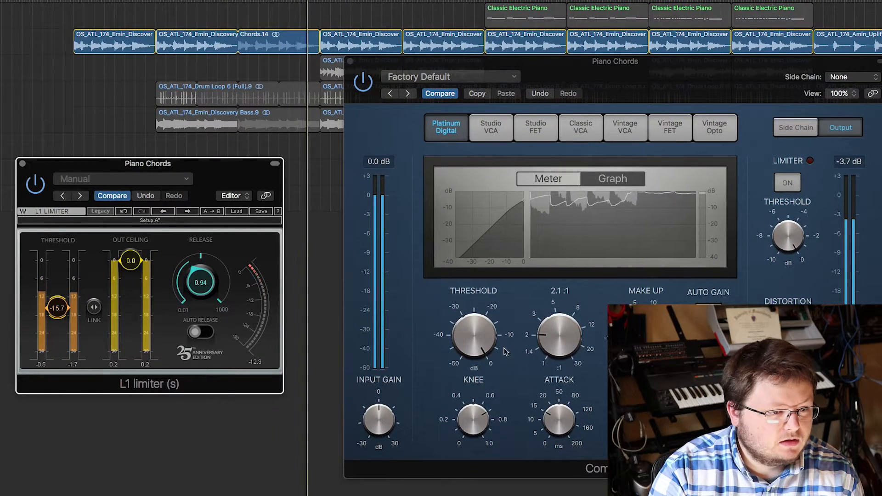
pyautogui.moveTo(379, 419); pyautogui.dragTo(376, 491)
pyautogui.moveTo(468, 332); pyautogui.dragTo(470, 335)
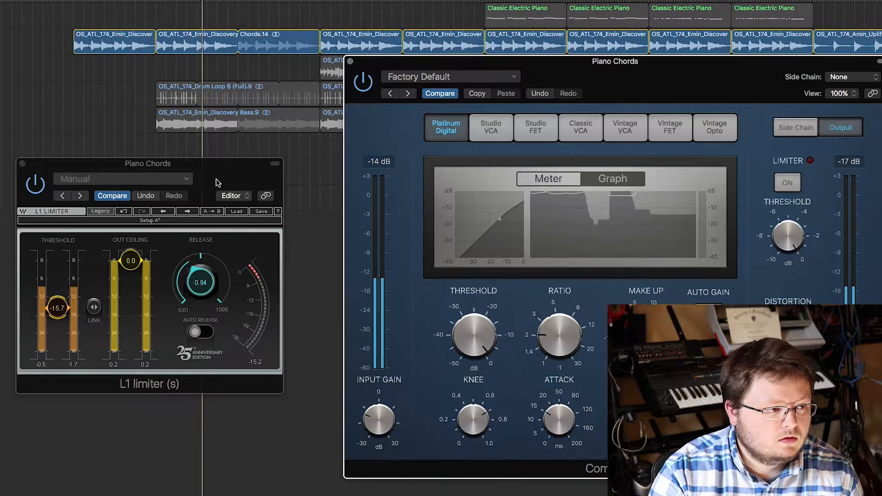
# Sweep the L1 limiter's threshold down to -30.0 and back up through about -6.6 to 0.0 during playback
pyautogui.click(216, 182)
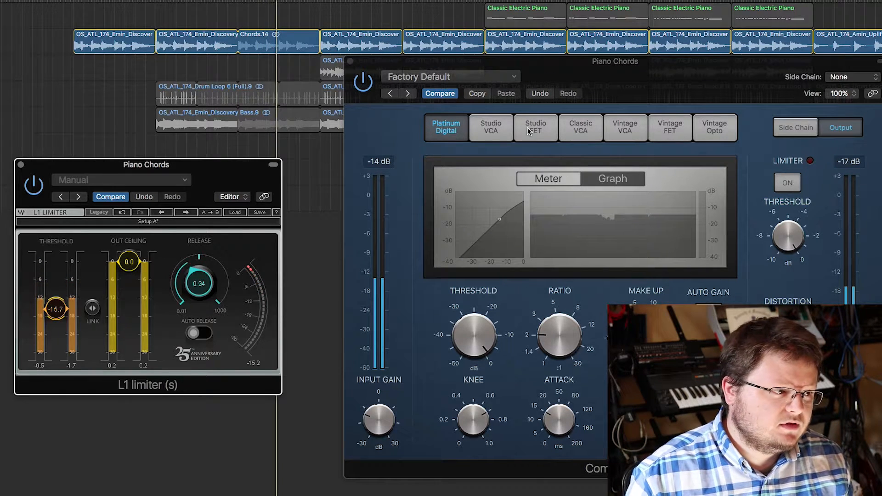
pyautogui.moveTo(56, 309); pyautogui.dragTo(56, 348)
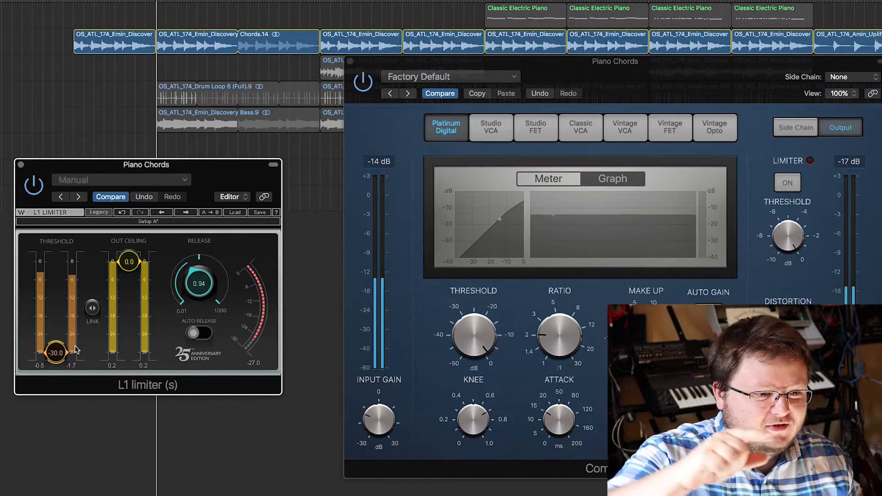
pyautogui.moveTo(62, 357); pyautogui.dragTo(57, 284)
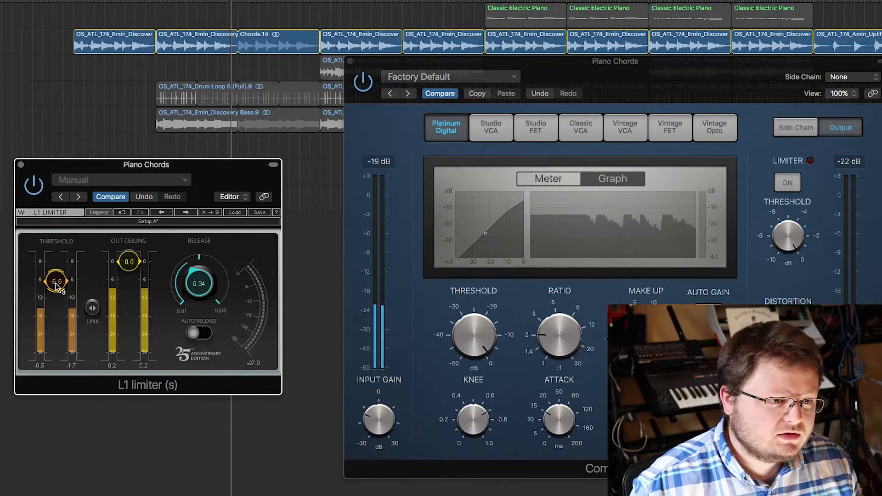
pyautogui.moveTo(57, 285); pyautogui.dragTo(58, 268)
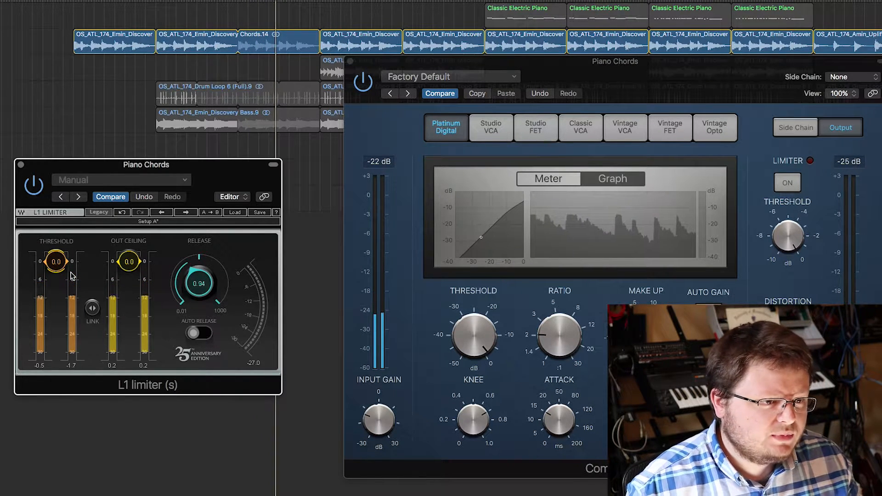
# Bring the hidden plug-in windows back into view and set the L1 limiter's threshold to -6.0
pyautogui.moveTo(71, 275); pyautogui.dragTo(71, 307)
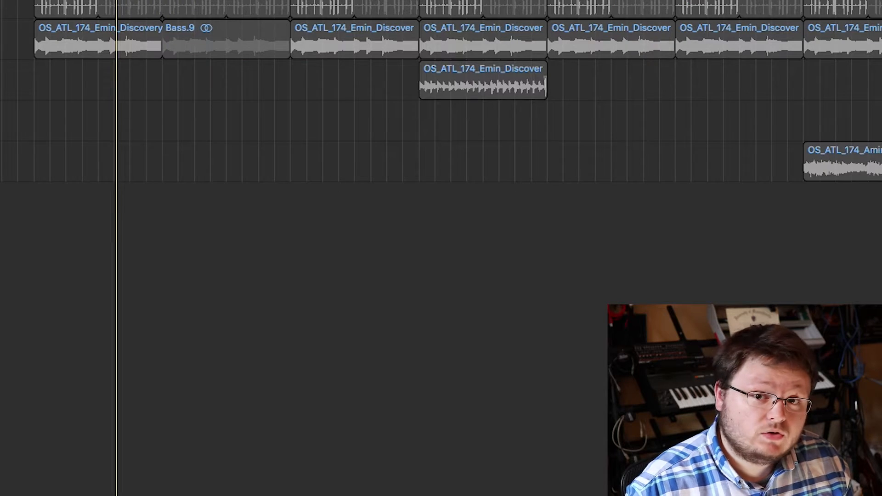
pyautogui.press('v')
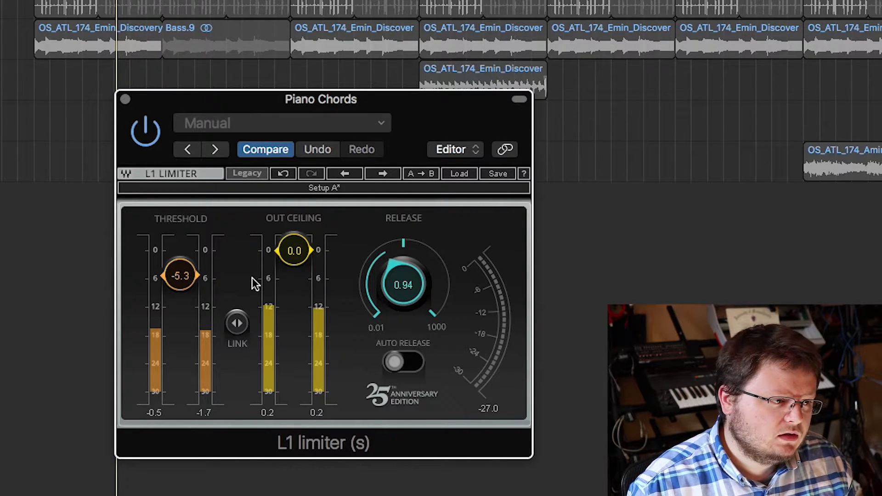
pyautogui.moveTo(181, 281); pyautogui.dragTo(184, 279)
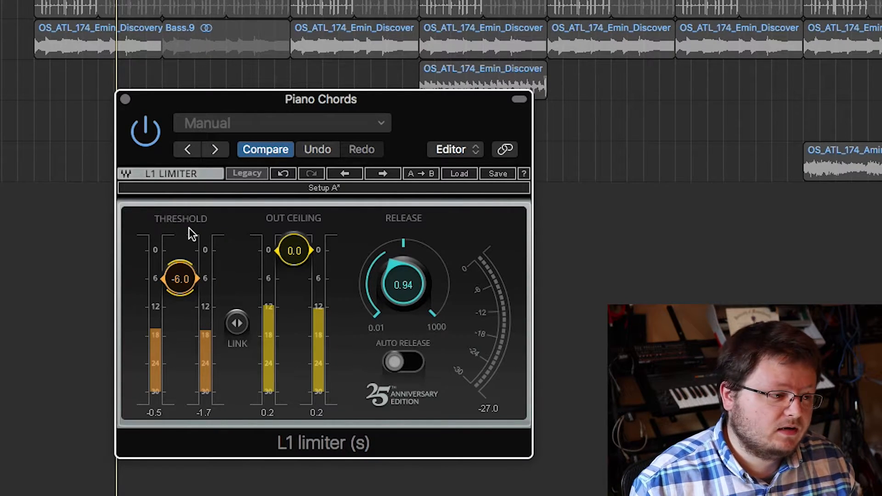
# Play the Piano Chords track with the out ceiling at 0.0 and raise the L1 limiter's threshold to 0.0
pyautogui.press('space')
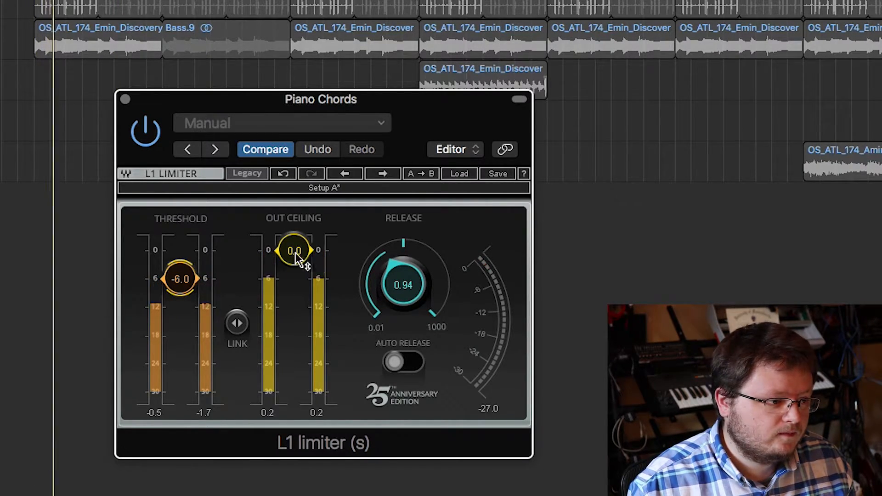
pyautogui.moveTo(294, 251)
pyautogui.mouseDown()
pyautogui.moveTo(294, 355)
pyautogui.moveTo(294, 251)
pyautogui.mouseUp()
pyautogui.moveTo(179, 279); pyautogui.dragTo(182, 251)
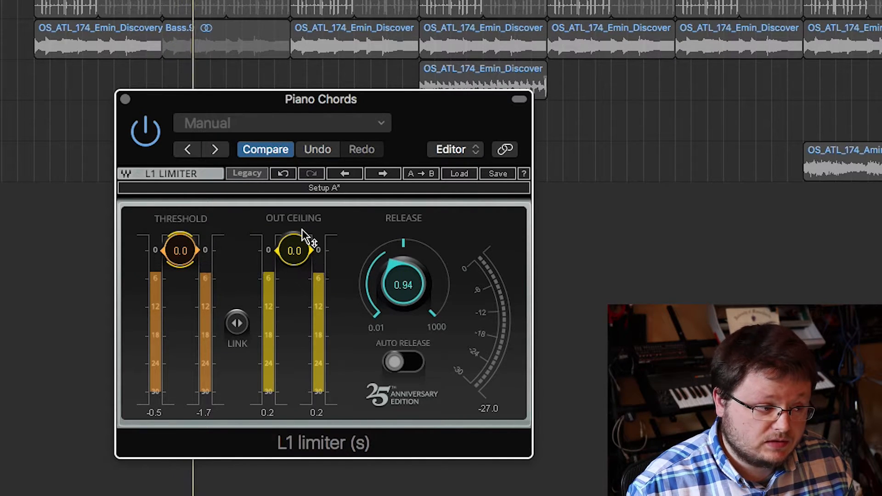
# Lower the L1 limiter's threshold to about -18.7, return it to -1.0 and keep varying it during playback
pyautogui.moveTo(176, 255); pyautogui.dragTo(180, 338)
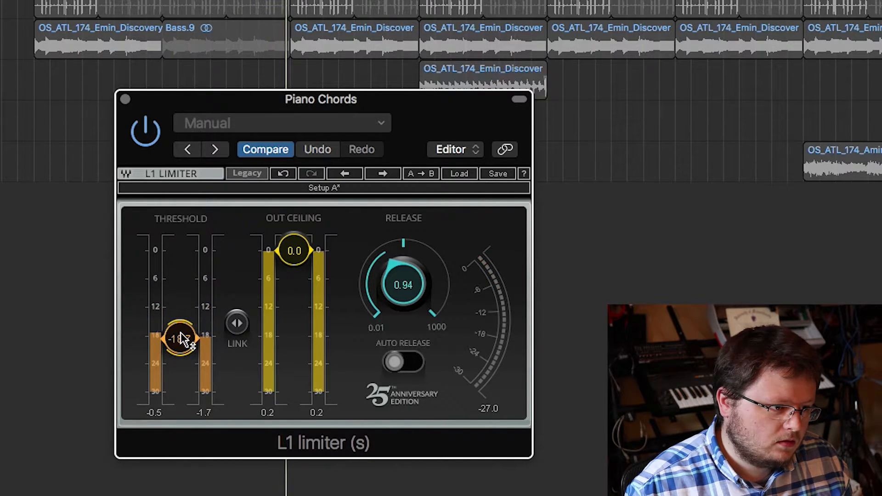
pyautogui.moveTo(183, 340); pyautogui.dragTo(179, 254)
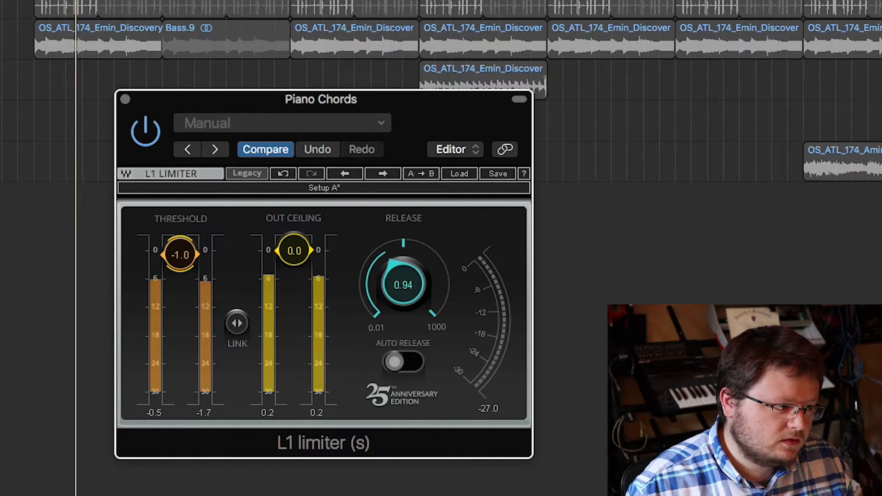
pyautogui.moveTo(182, 285); pyautogui.dragTo(187, 256)
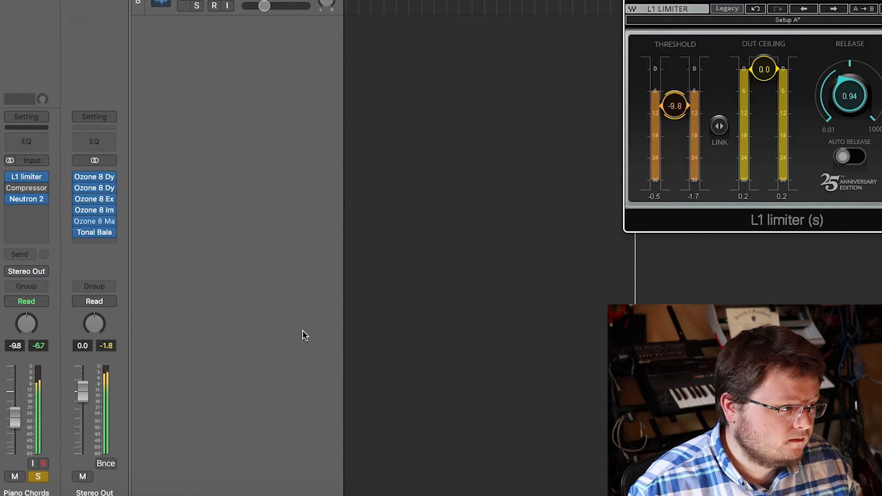
# Alternate the limiter's threshold between about -16.3, -1.4 and -13.3 to compare levels on the Piano Chords channel meter
pyautogui.moveTo(671, 109); pyautogui.dragTo(676, 128)
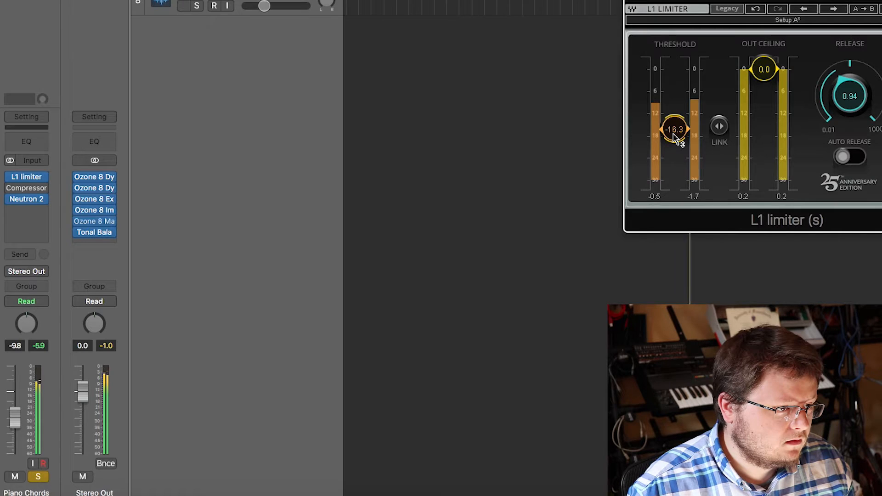
pyautogui.moveTo(673, 138); pyautogui.dragTo(674, 83)
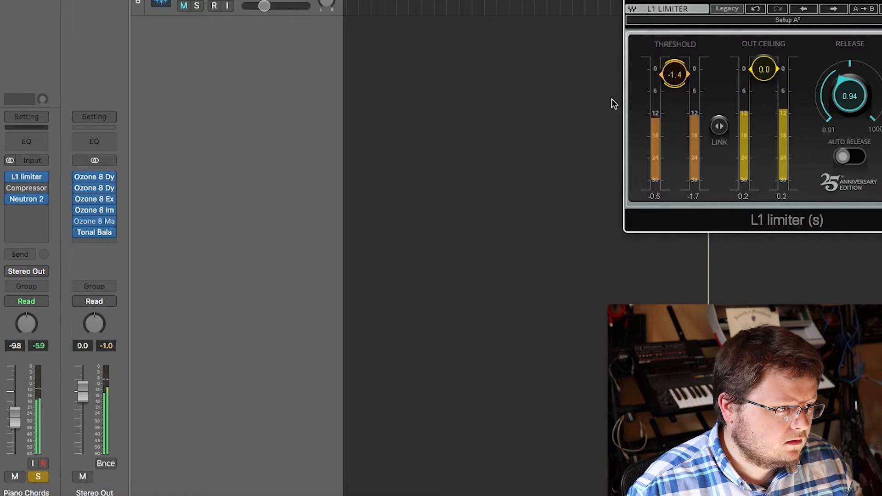
pyautogui.moveTo(675, 71); pyautogui.dragTo(674, 118)
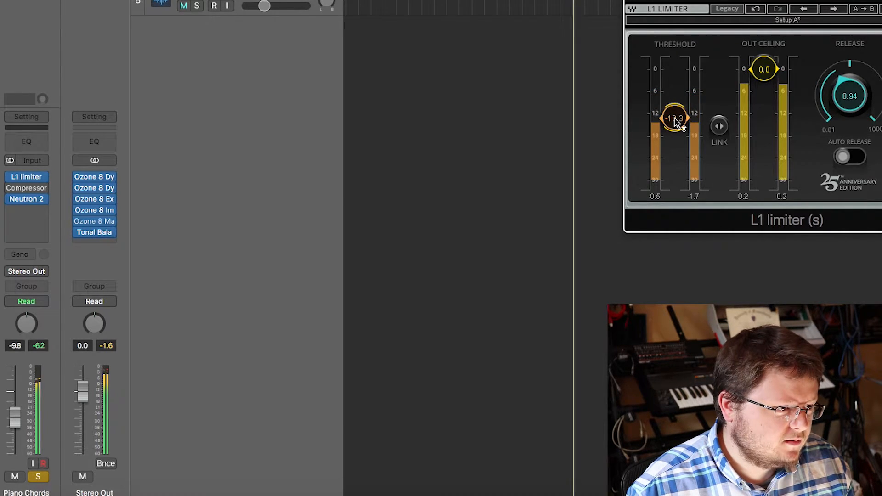
# Return the L1 limiter's threshold to 0.0 and set its release to 1.01
pyautogui.moveTo(676, 120); pyautogui.dragTo(675, 74)
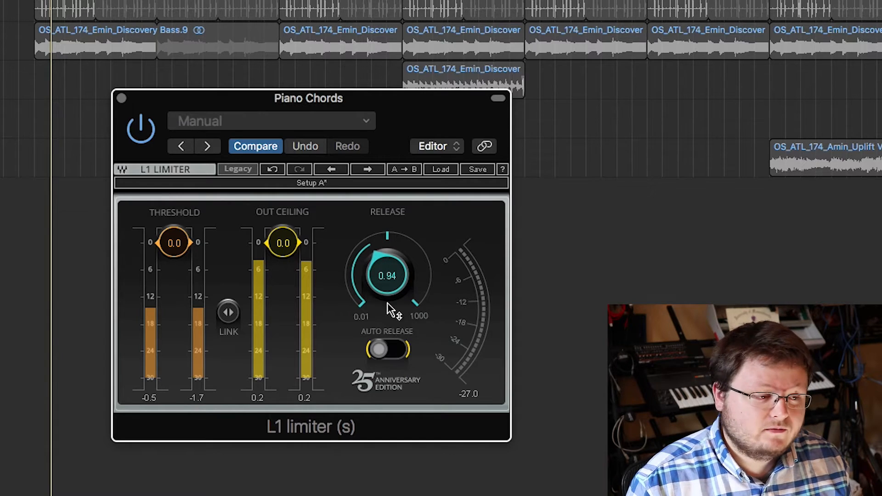
pyautogui.moveTo(388, 274); pyautogui.dragTo(387, 278)
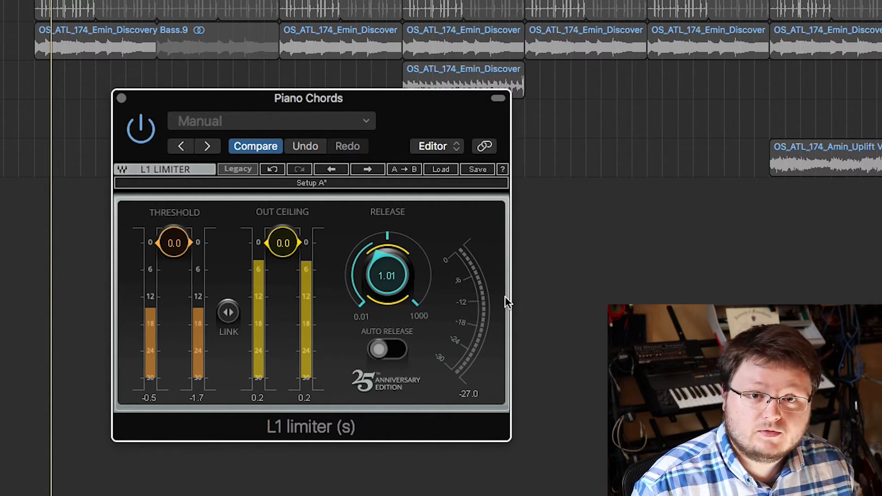
# Try the TruePeak and E Piano factory presets on the L1 limiter
pyautogui.click(360, 123)
pyautogui.moveTo(268, 424)
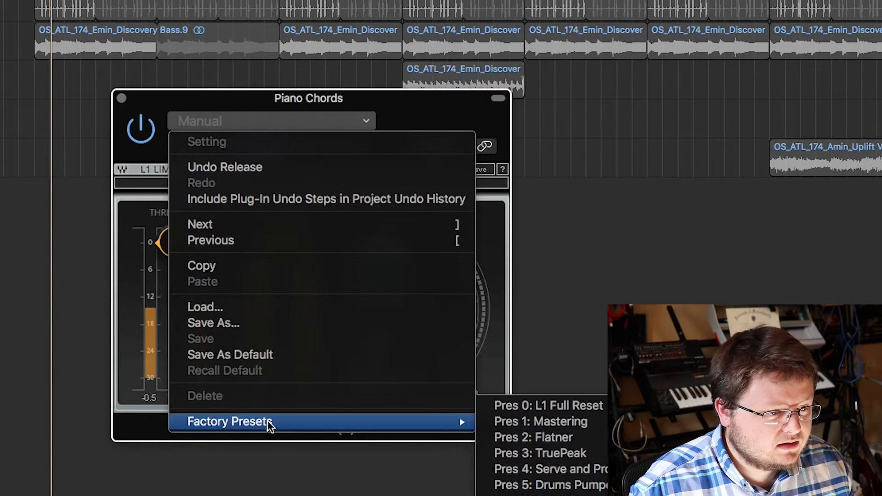
pyautogui.click(590, 453)
pyautogui.click(293, 123)
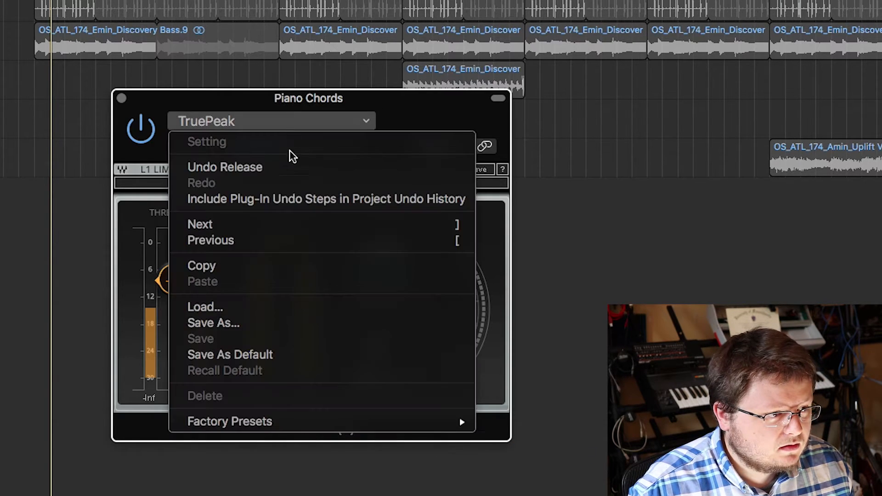
pyautogui.moveTo(281, 421)
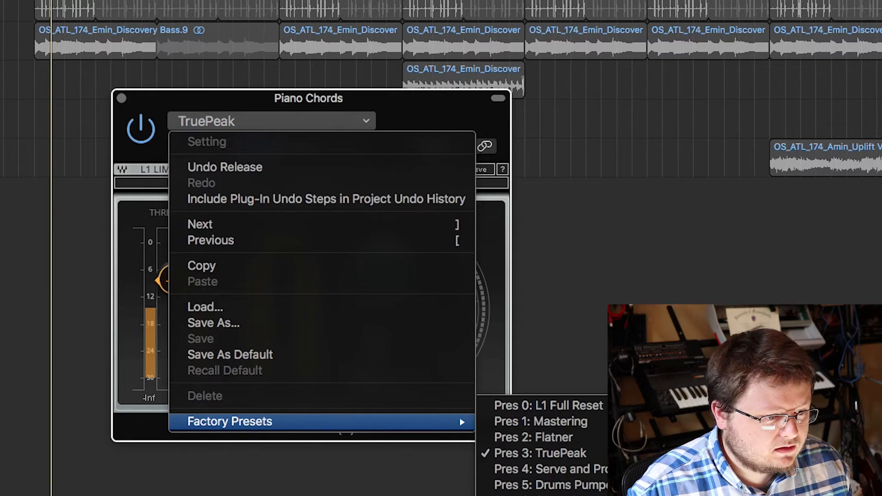
pyautogui.click(524, 495)
# Load the Pensado Limiter factory preset and shift the limiter window slightly across the arrangement
pyautogui.click(258, 122)
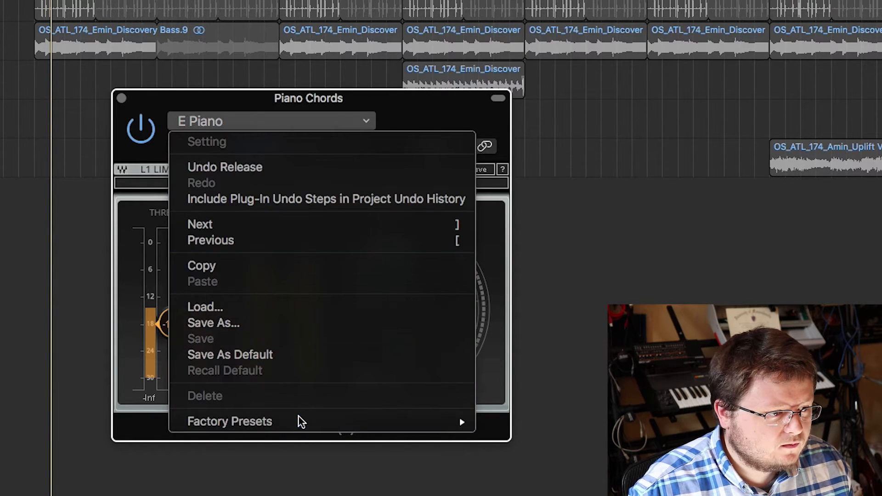
pyautogui.moveTo(302, 420)
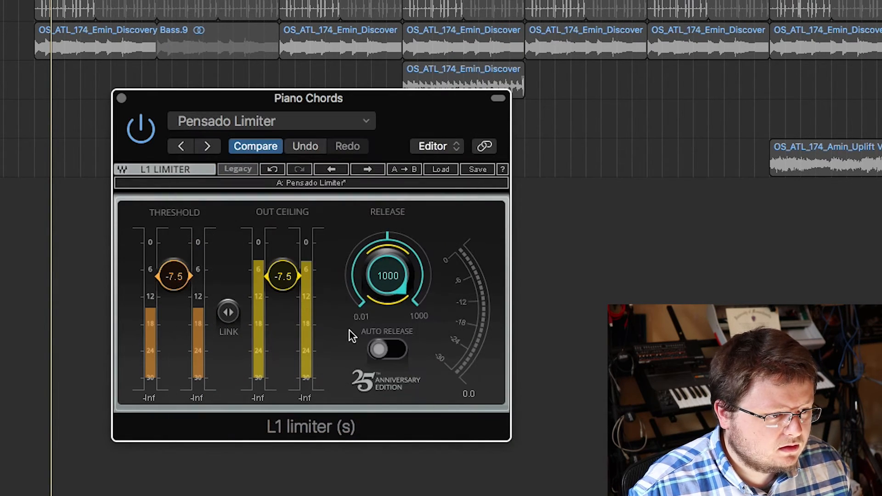
pyautogui.moveTo(293, 104); pyautogui.dragTo(344, 104)
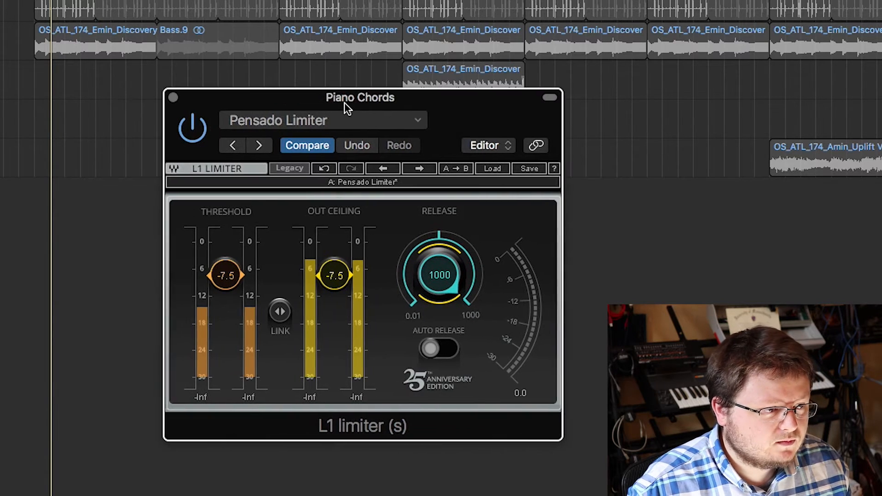